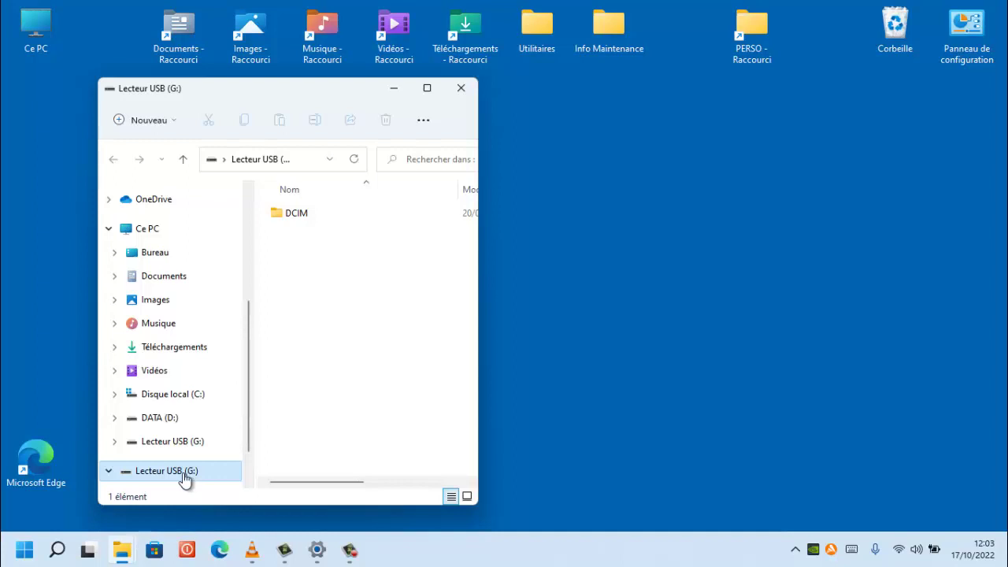
Step: Launch AutoPlay for the USB drive (G:) and choose to open the folder and view its files in File Explorer
right_click(184, 477)
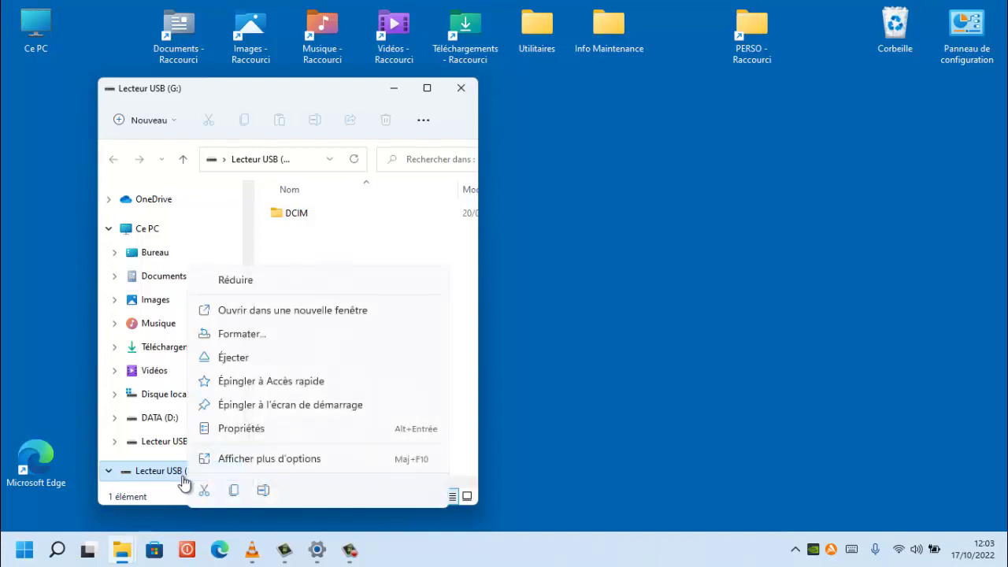
left_click(259, 466)
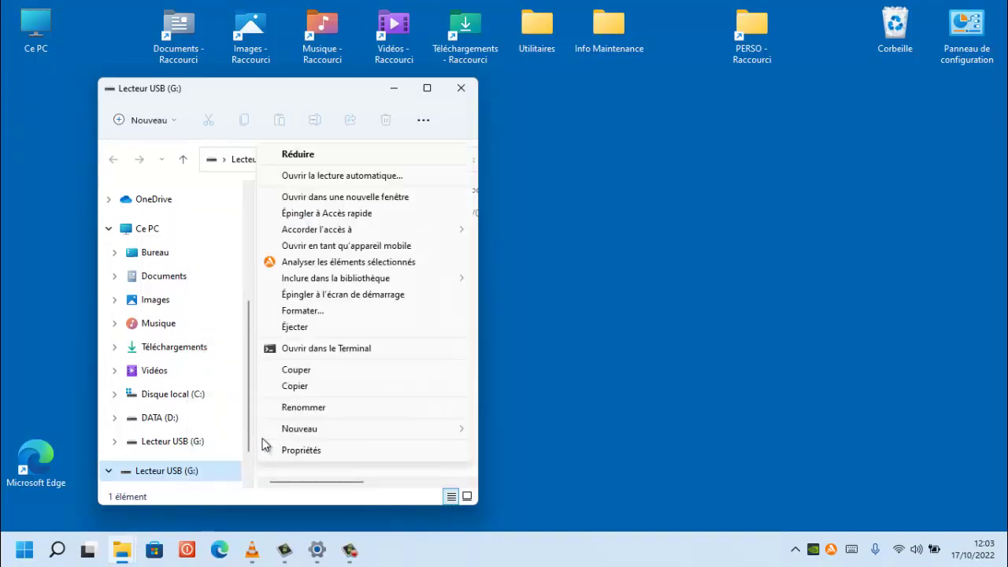
left_click(362, 179)
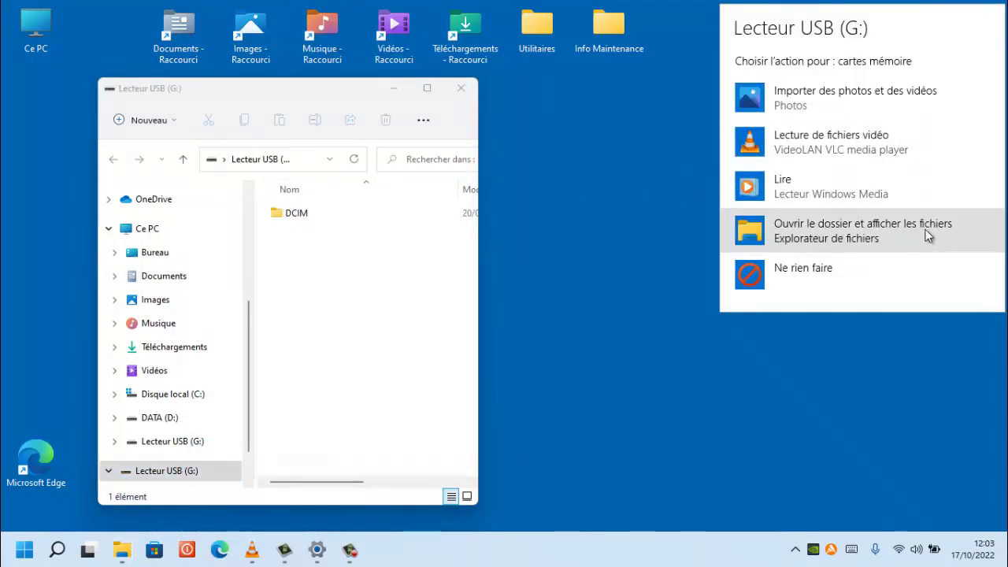
left_click(856, 246)
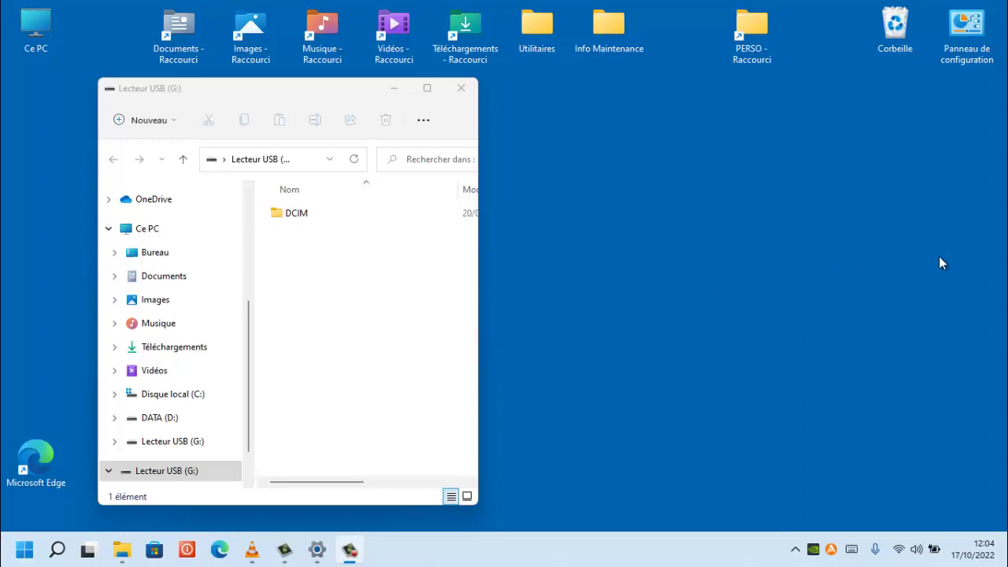
Step: Snap the USB drive window to the left half of the desktop and a new File Explorer window to the right half
left_click(306, 317)
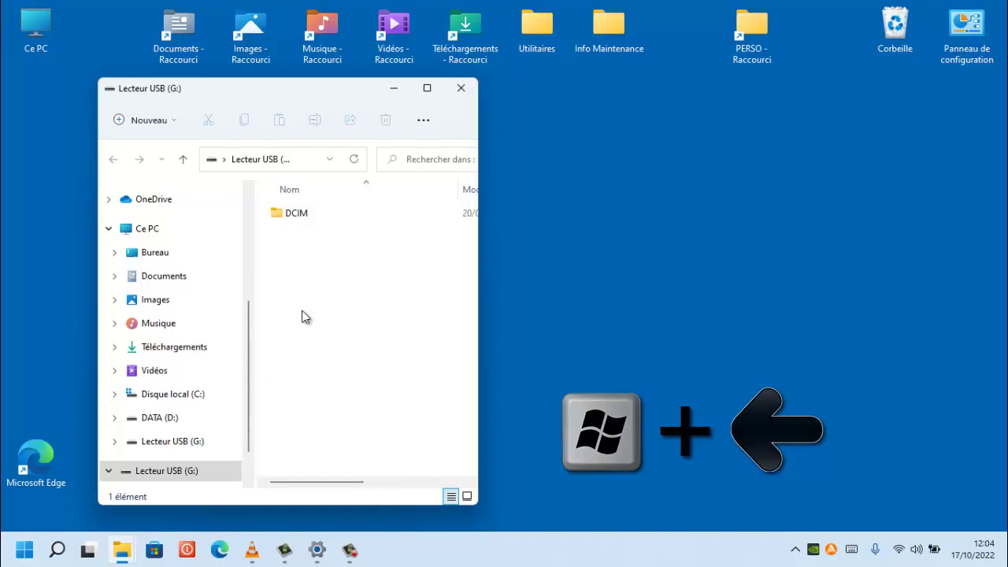
key("super+Left")
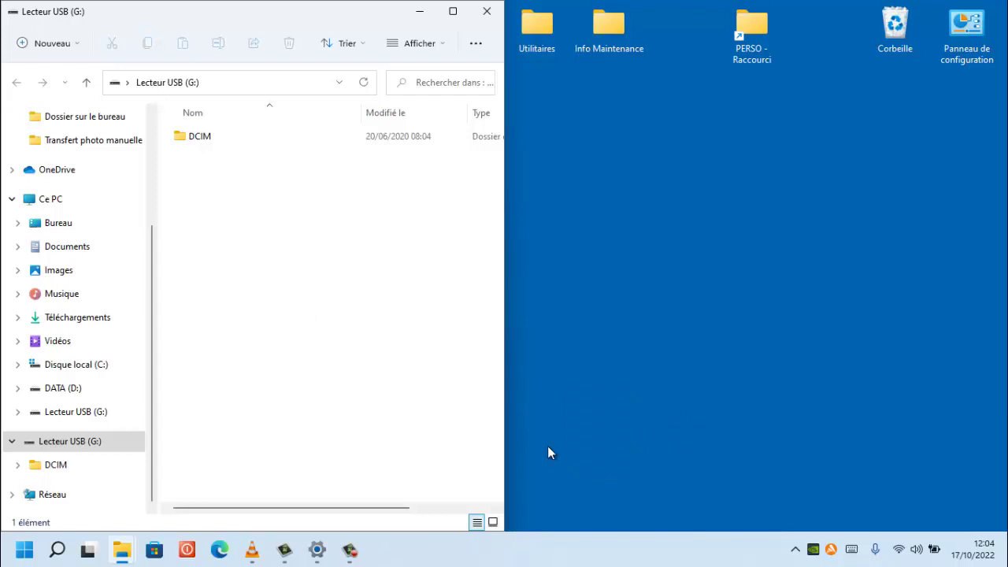
key("super+e")
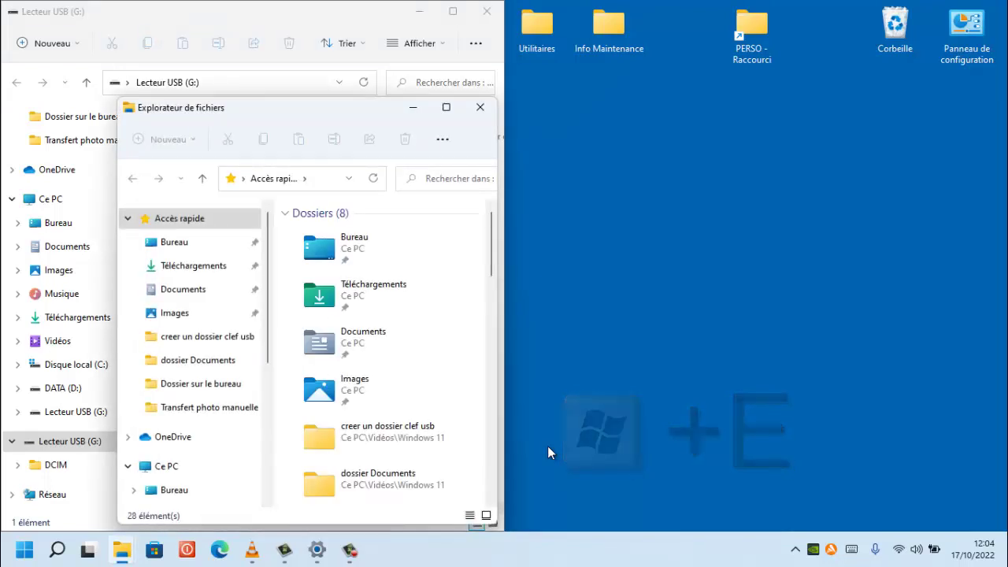
key("super+Right")
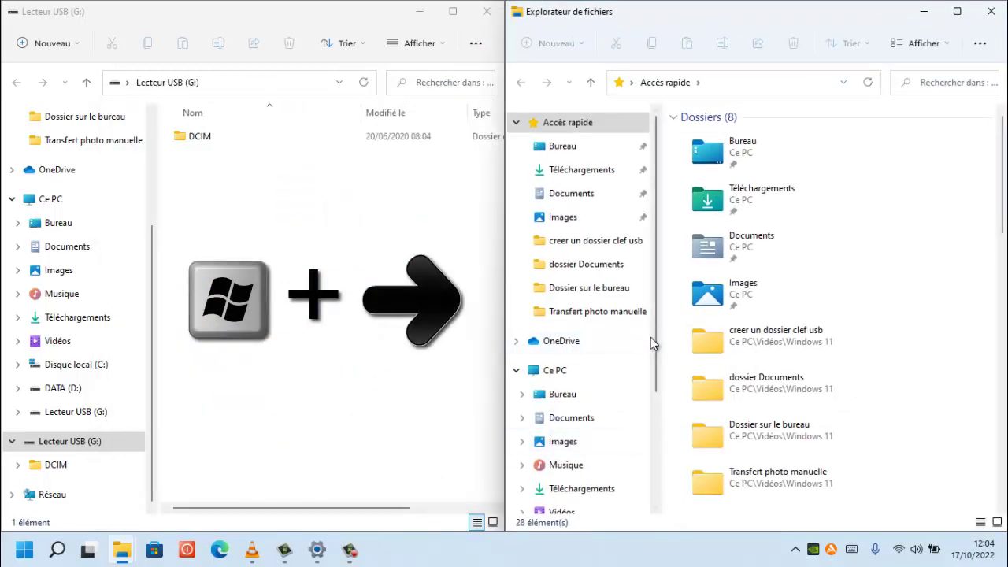
Step: Create a new folder named VACANCES inside the Images folder
left_click(567, 225)
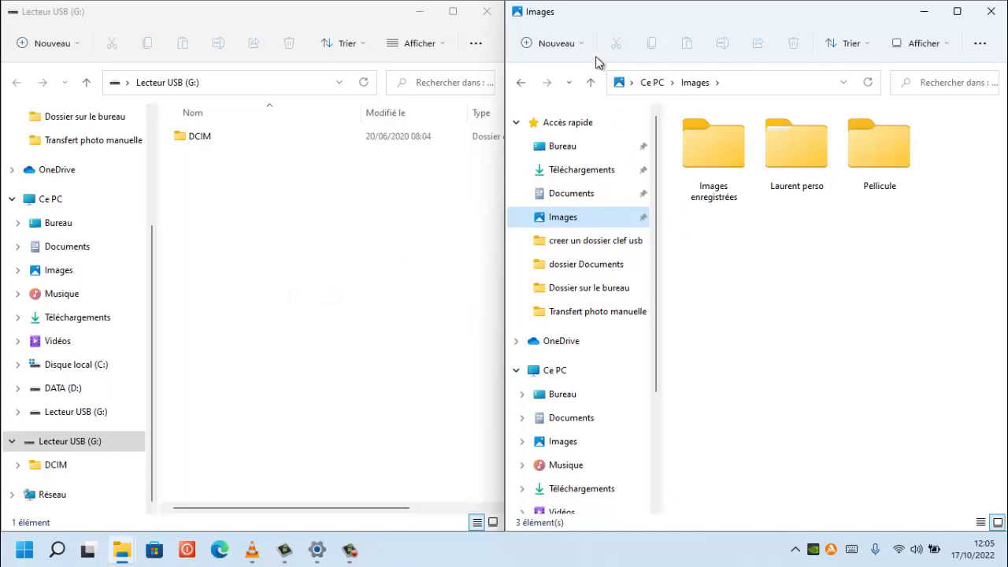
left_click(559, 45)
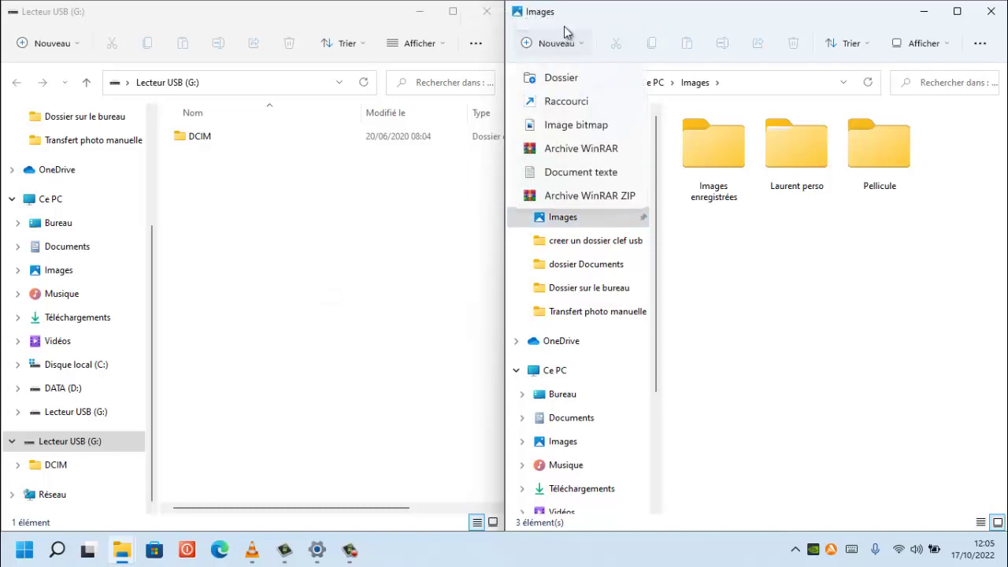
left_click(563, 83)
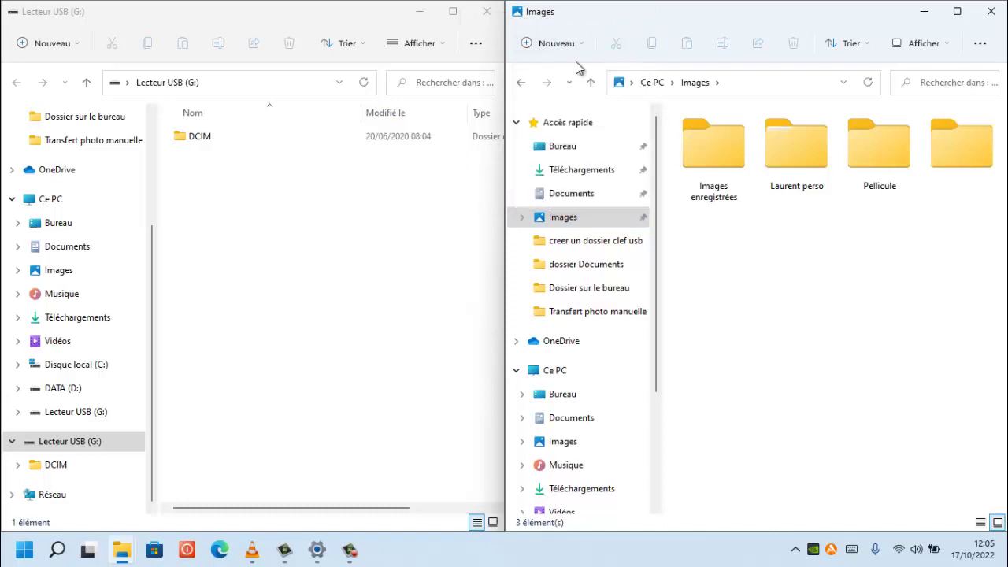
type("V")
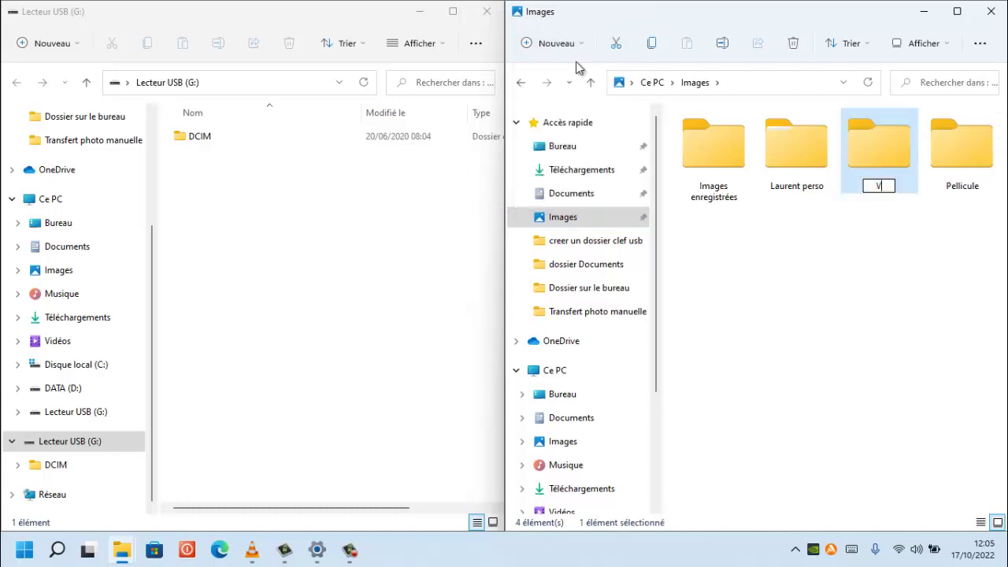
type("ACANCES")
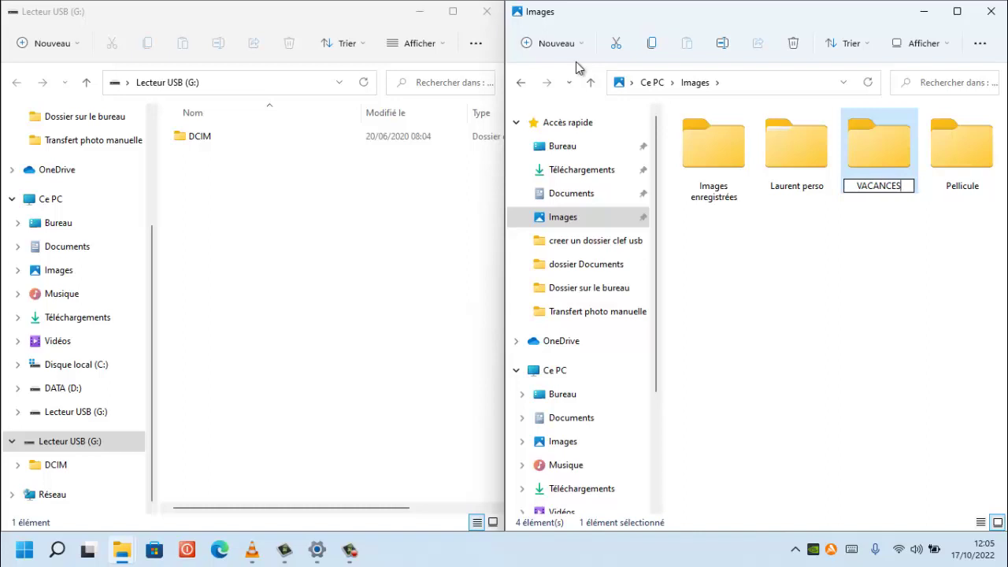
key("Return")
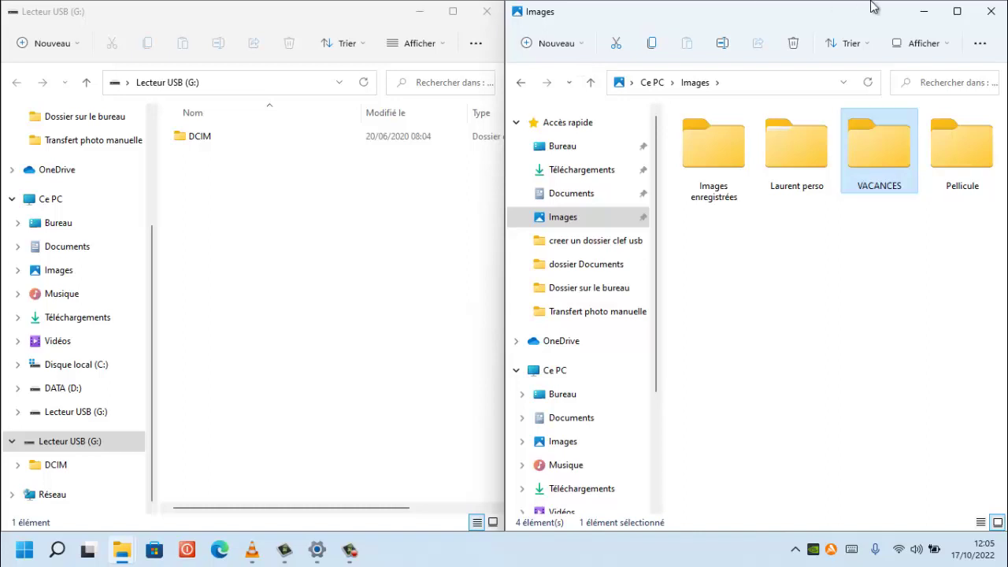
Step: Open the VACANCES folder in one window and the USB drive's DCIM\126_0709 folder in the other
double_click(965, 155)
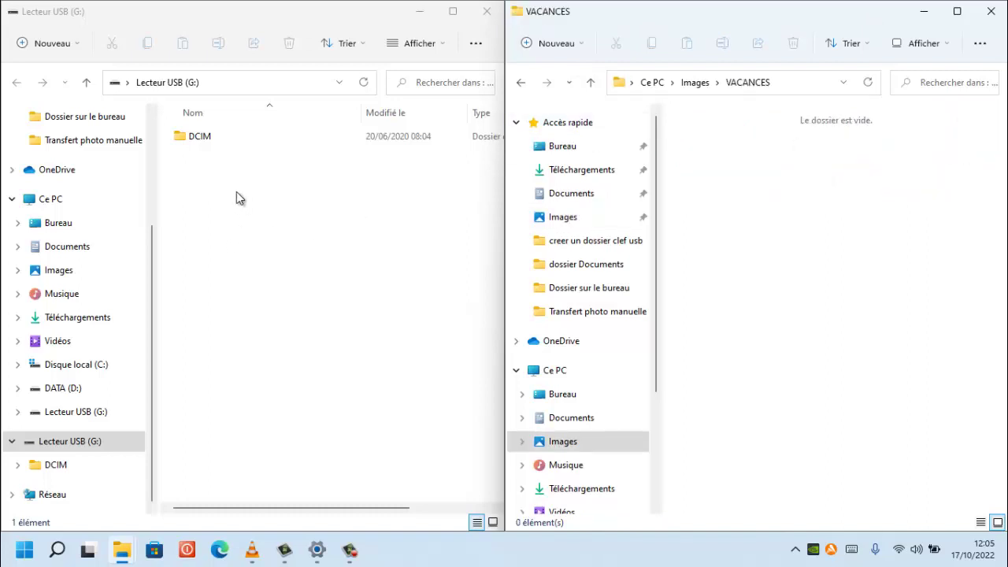
double_click(208, 139)
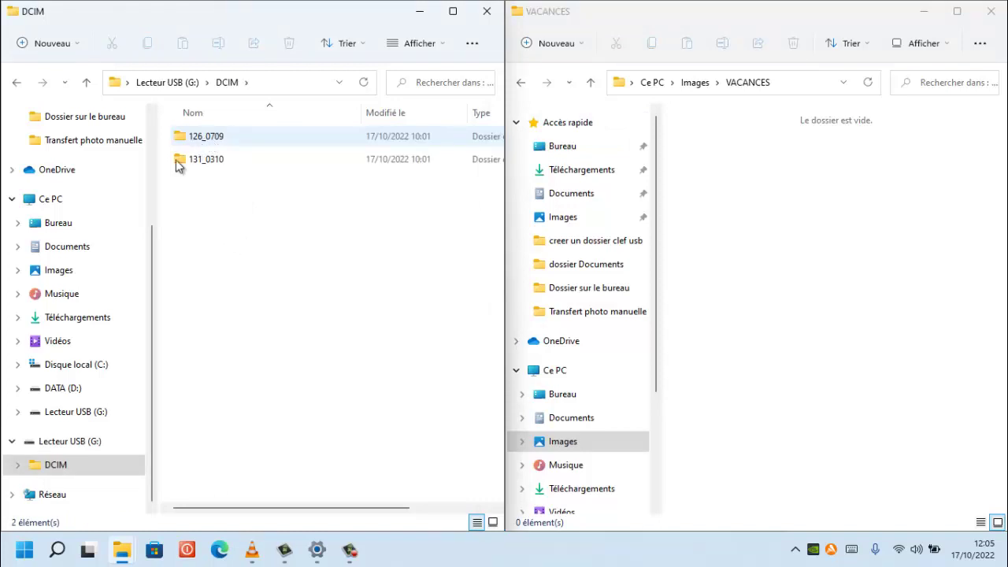
double_click(196, 142)
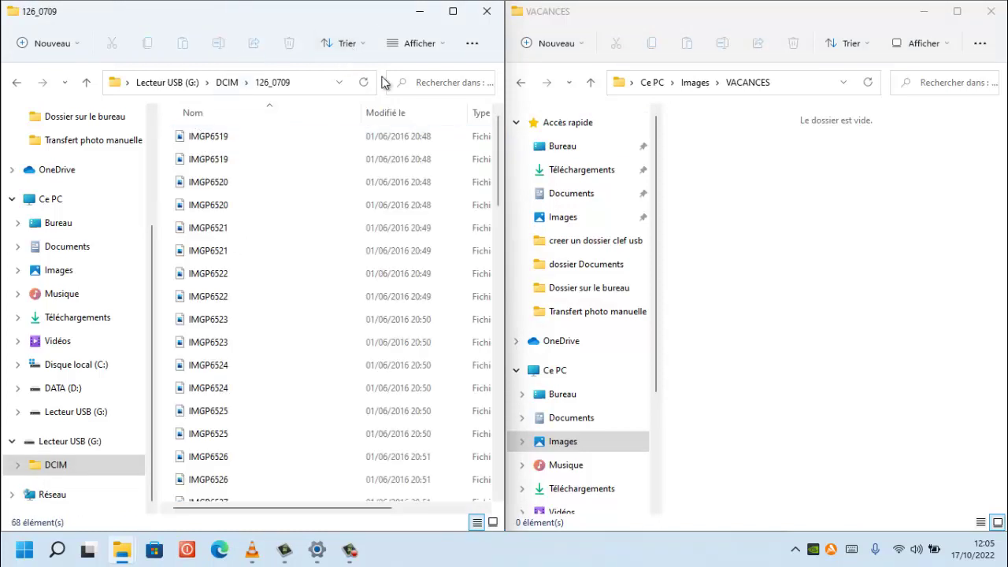
Step: Display the files in the 126_0709 folder as large icons so the photos show as thumbnails
left_click(439, 44)
left_click(402, 103)
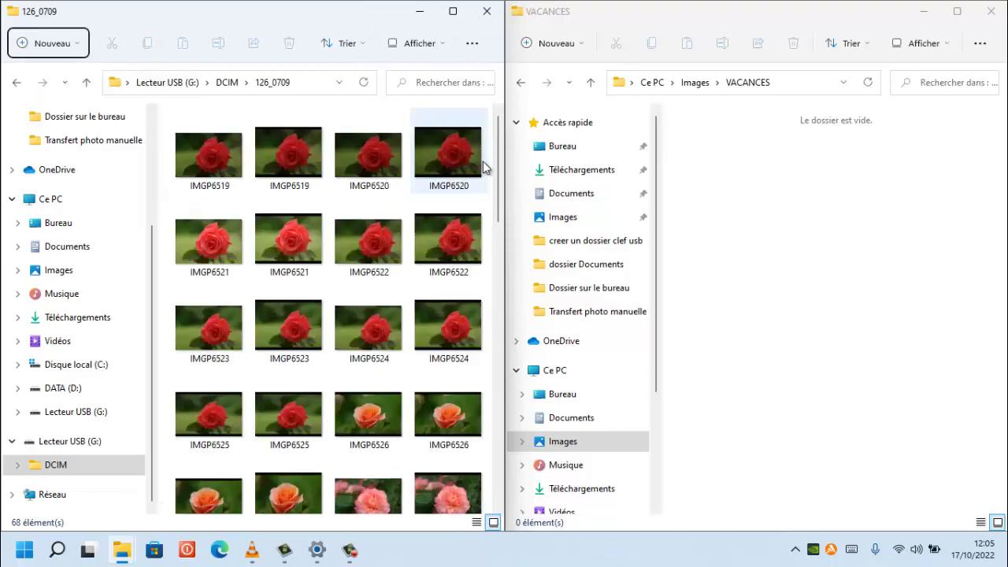
scroll(496, 189, "down", 1)
left_click_drag(496, 191, 512, 158)
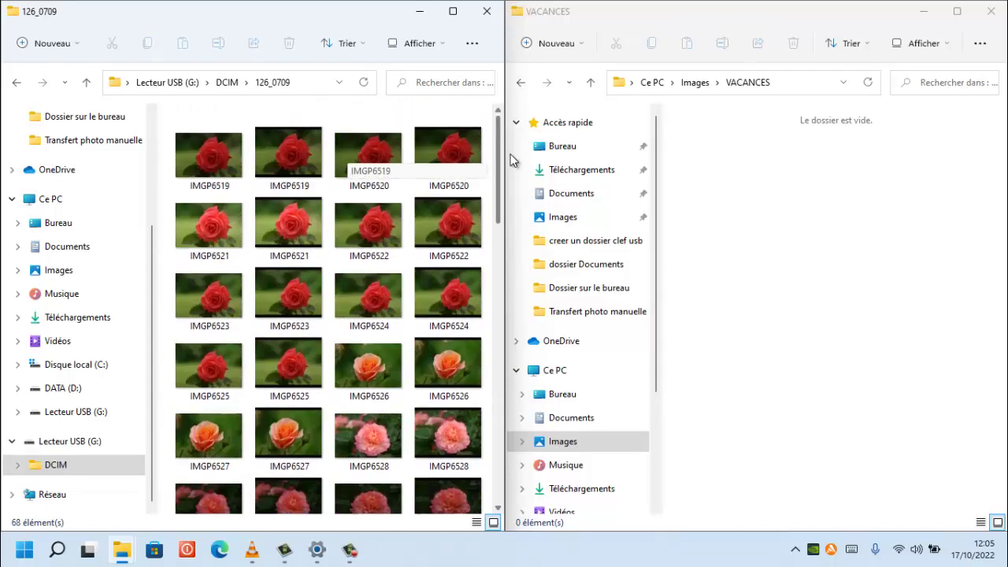
Step: Select all photos in 126_0709, and reduce the selection to the contiguous range from the first IMGP6519 through the second IMGP6524
left_click(214, 170)
key("ctrl+a")
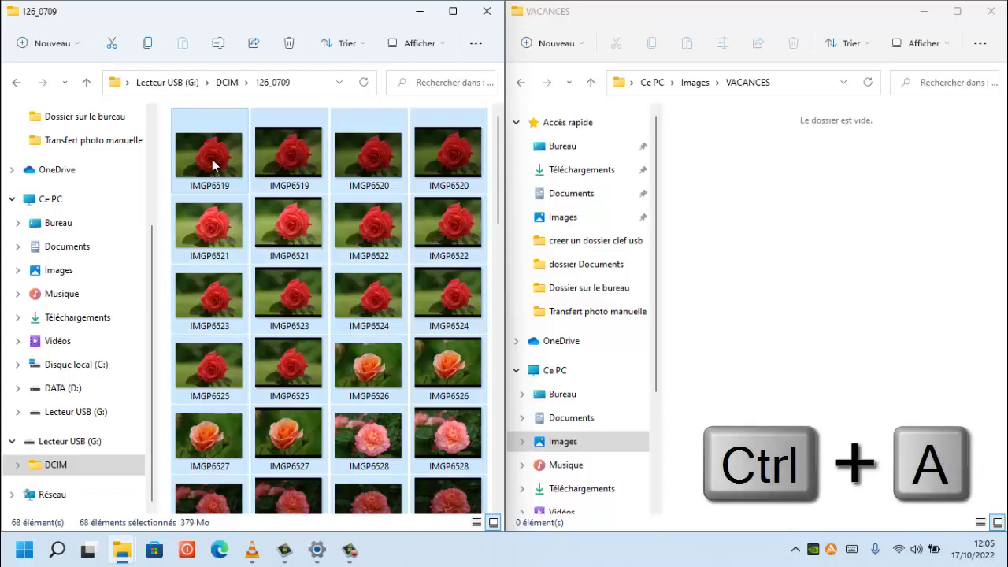
left_click(212, 159)
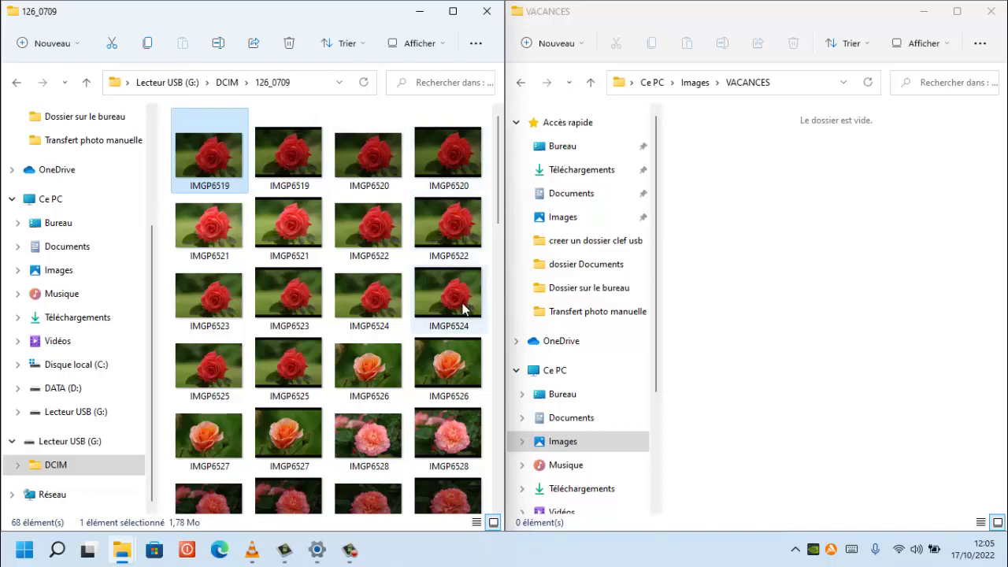
key("shift")
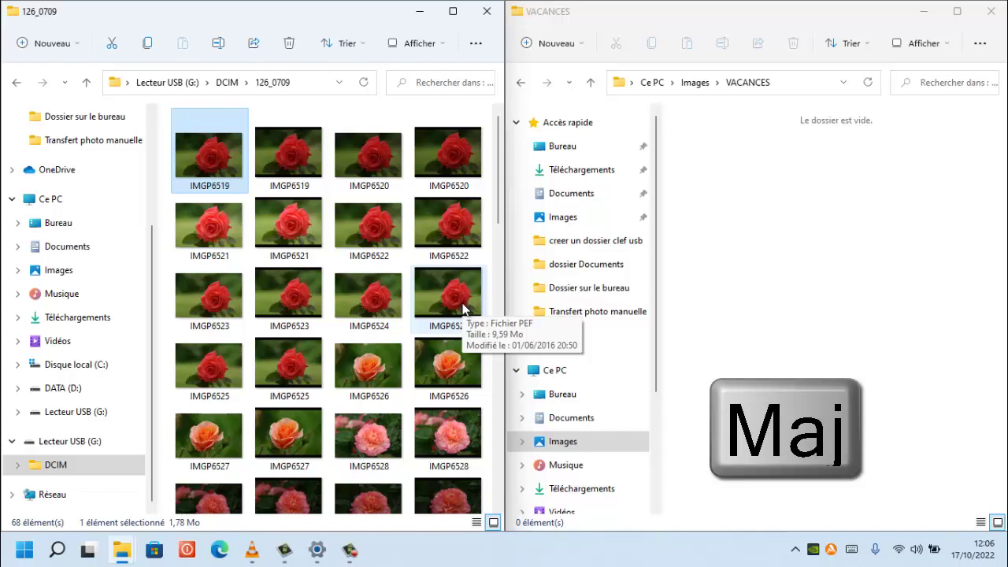
left_click(466, 306, "shift")
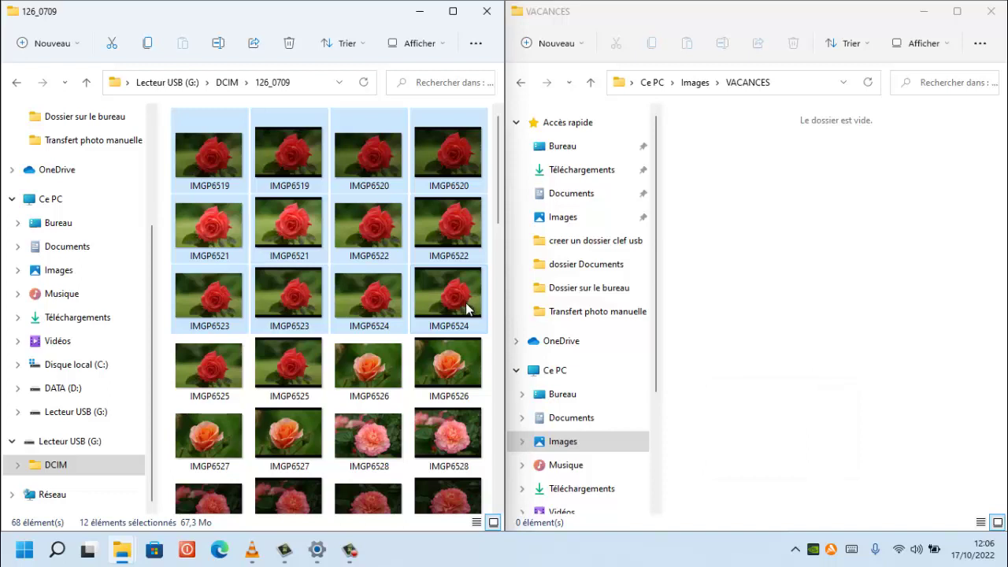
left_click(465, 305)
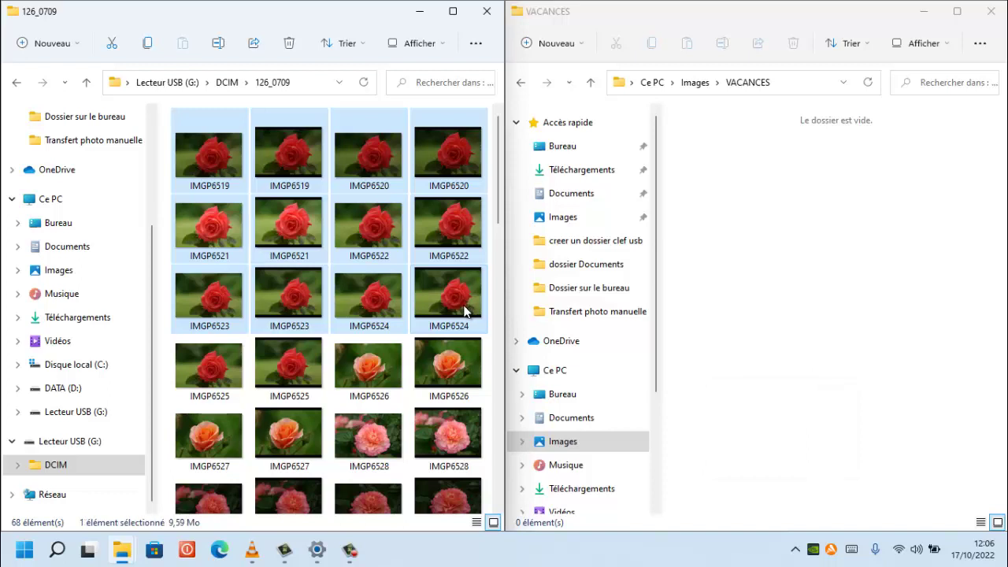
Step: Select scattered photos individually: first IMGP6519, second IMGP6521, second IMGP6525, second IMGP6526, first IMGP6528 and first IMGP6527
left_click(202, 159)
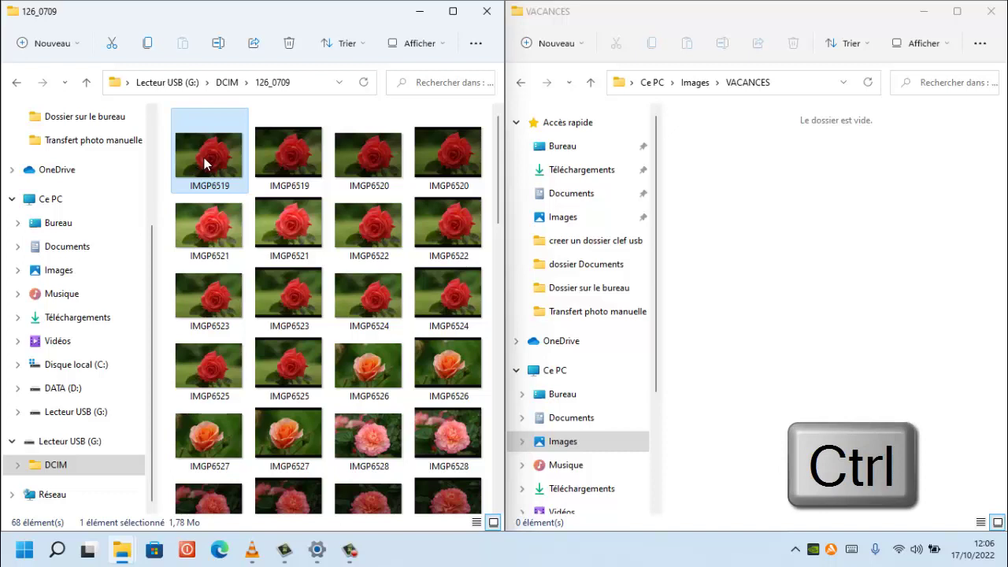
left_click(299, 221, "ctrl")
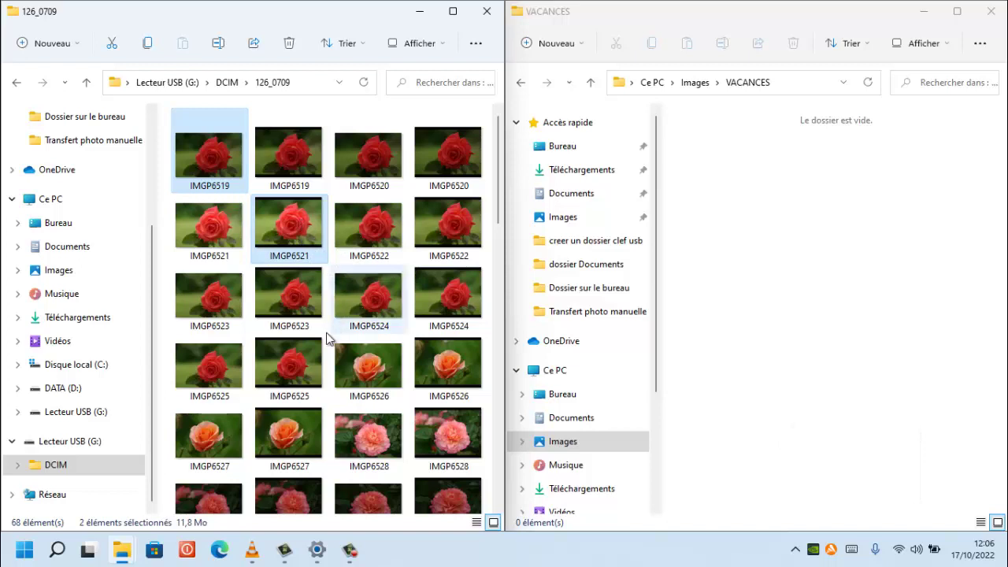
left_click(295, 364, "ctrl")
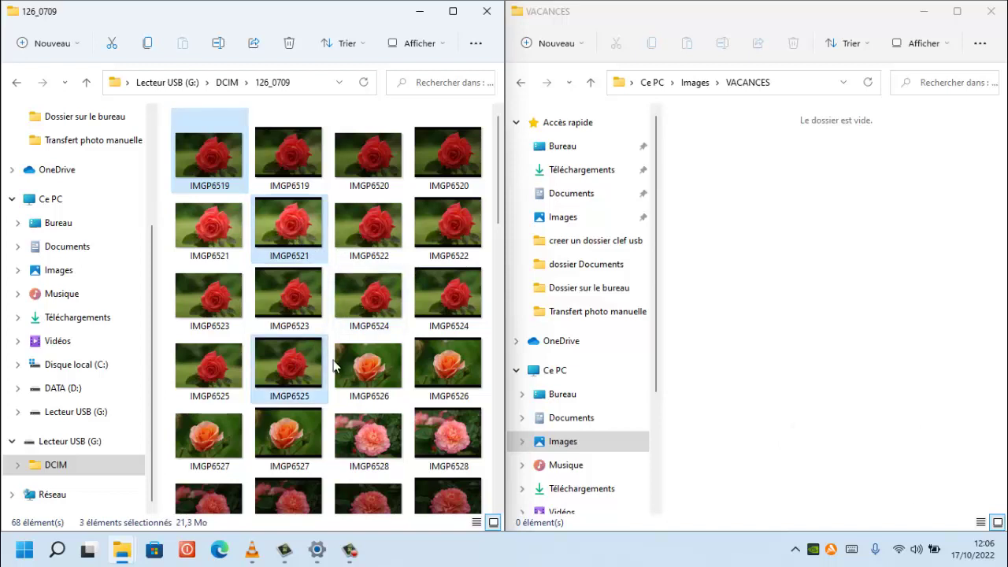
left_click(453, 370, "ctrl")
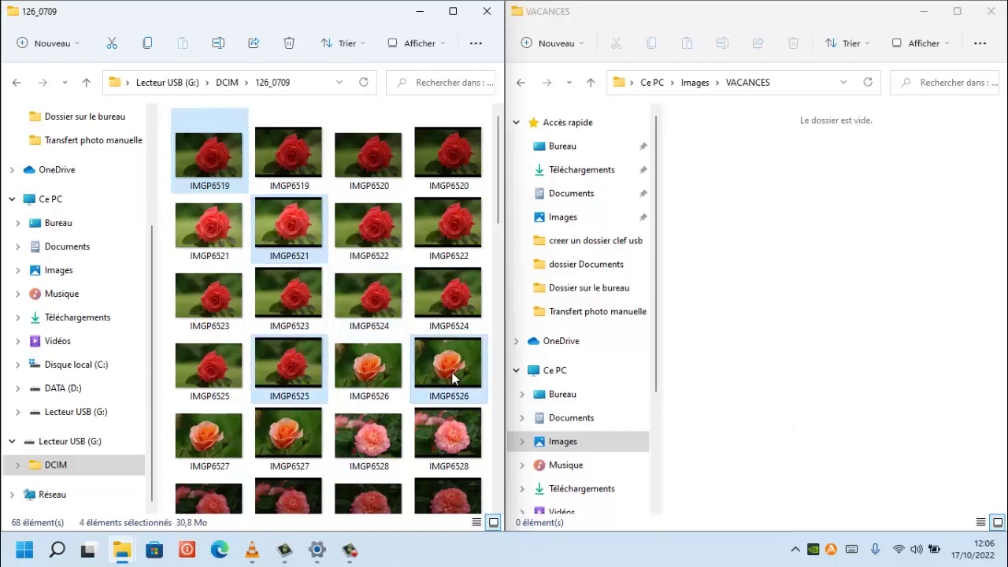
left_click(370, 448, "ctrl")
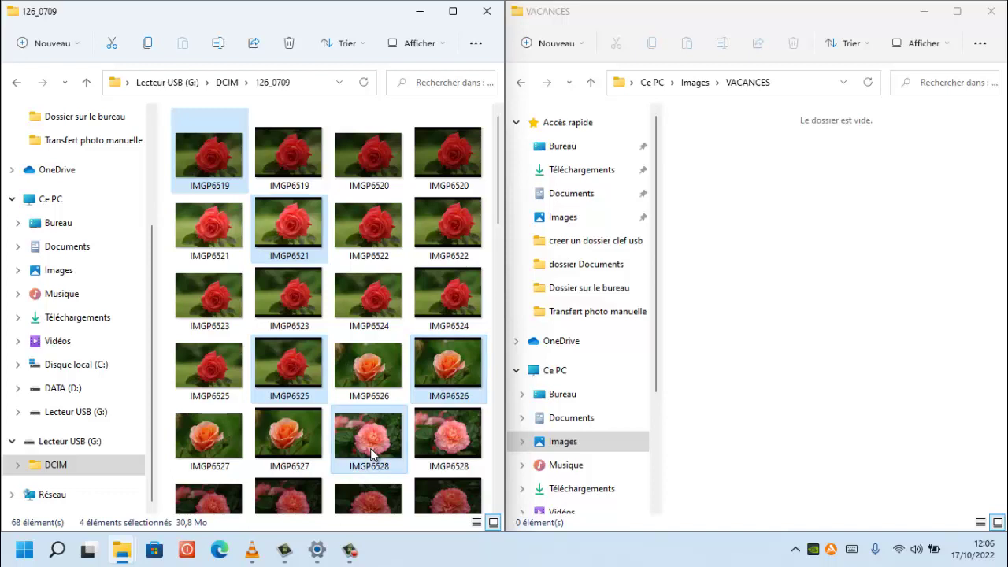
left_click(191, 445, "ctrl")
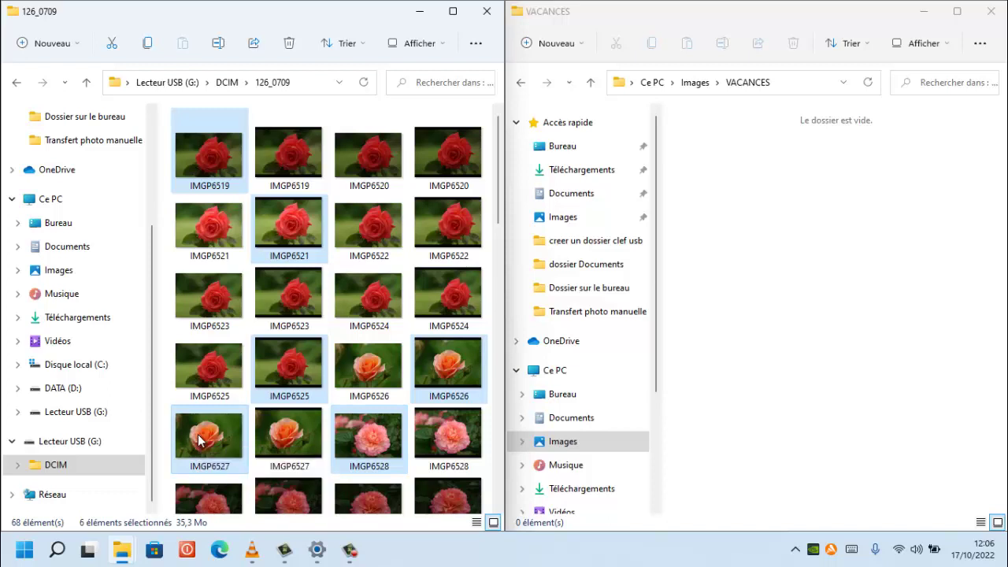
mouse_move(199, 441)
left_mouse_down()
mouse_move(518, 287)
mouse_move(715, 237)
mouse_move(244, 376)
mouse_move(210, 425)
mouse_move(212, 450)
left_mouse_up()
Step: Select all photos in the 126_0709 folder and copy them into the VACANCES folder
left_click(206, 174)
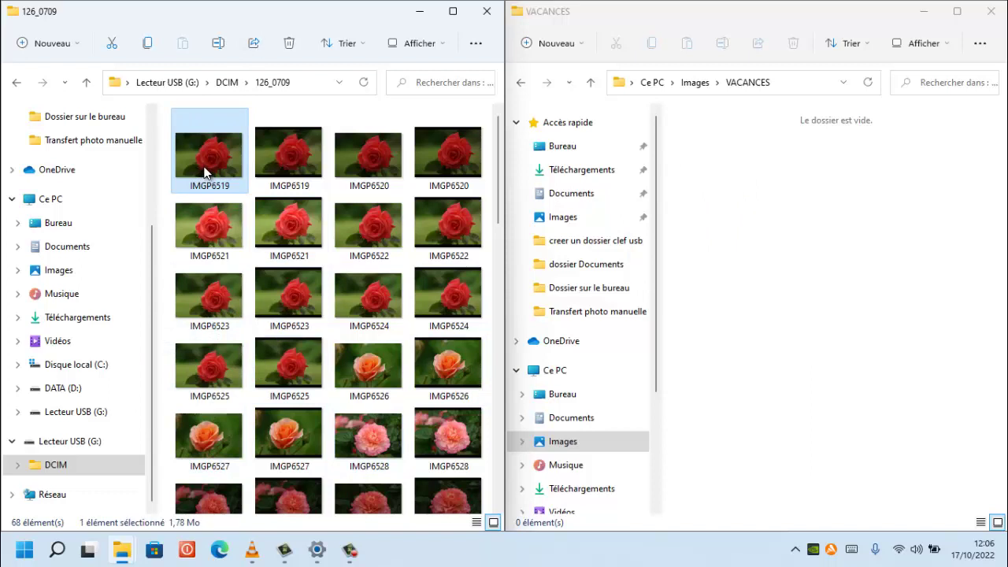
key("ctrl+a")
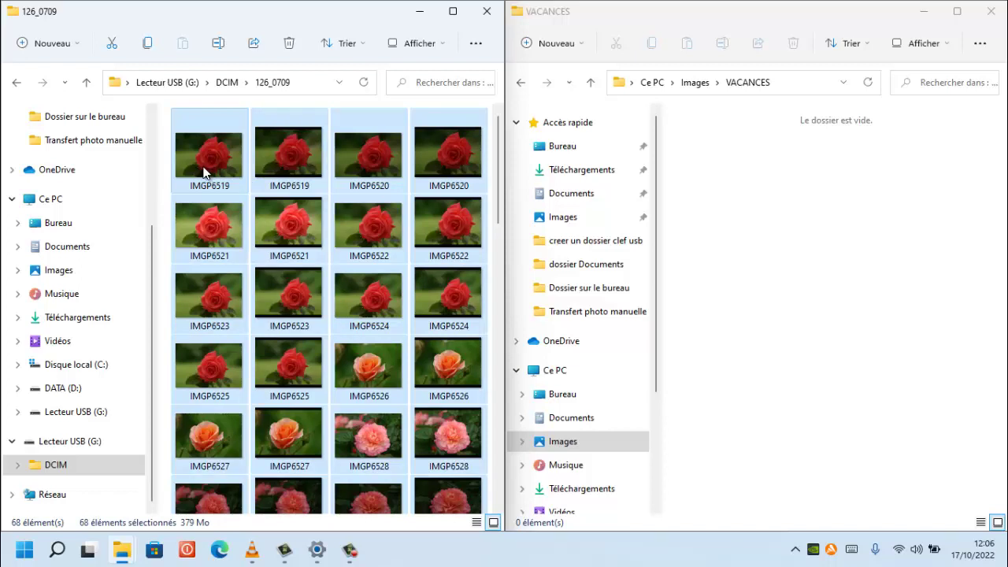
left_click(204, 173)
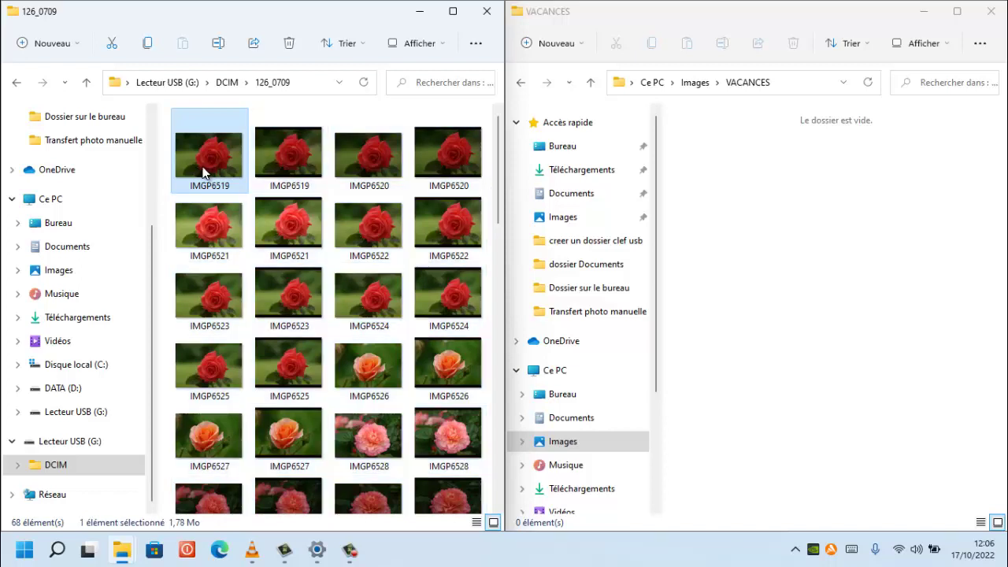
key("ctrl+a")
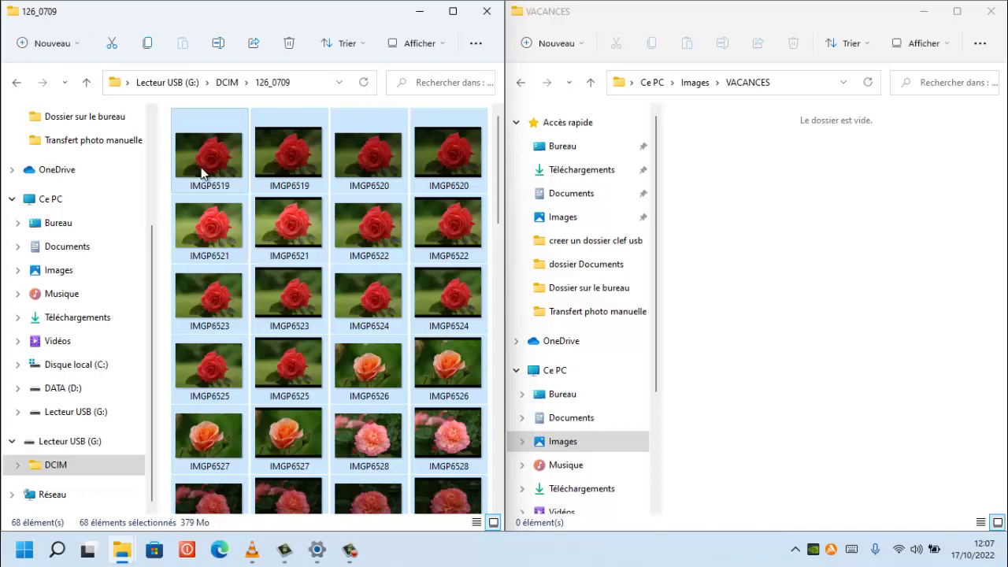
left_click_drag(202, 169, 267, 152)
left_click_drag(506, 150, 775, 189)
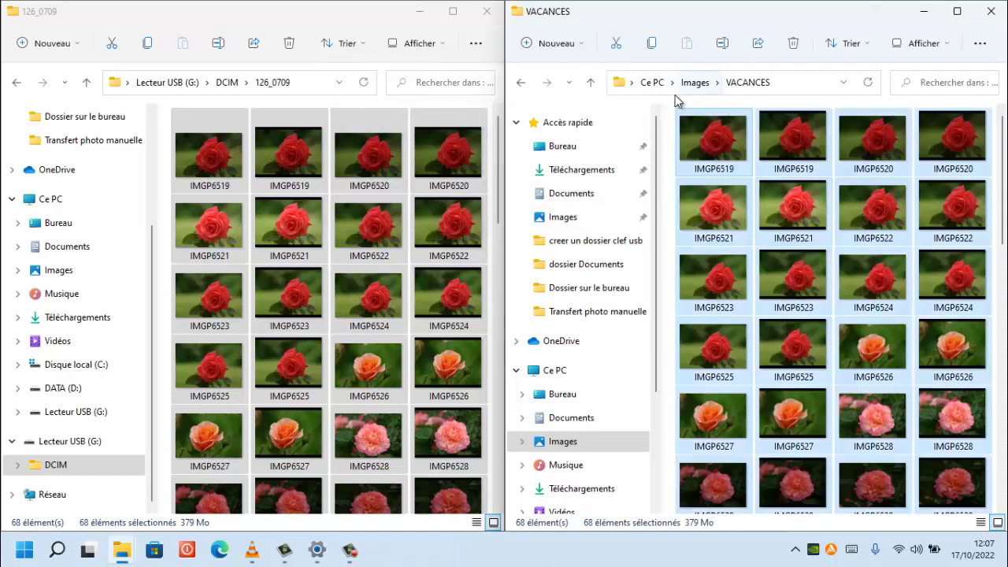
Step: Create a new folder named PAQUEBOT in the Images library, next to the VACANCES folder
left_click(694, 82)
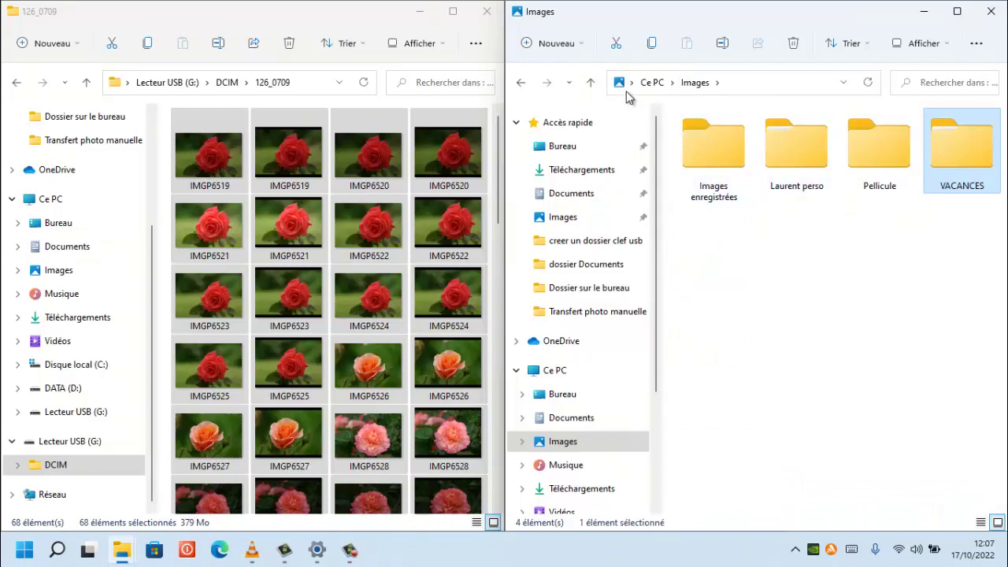
left_click(553, 49)
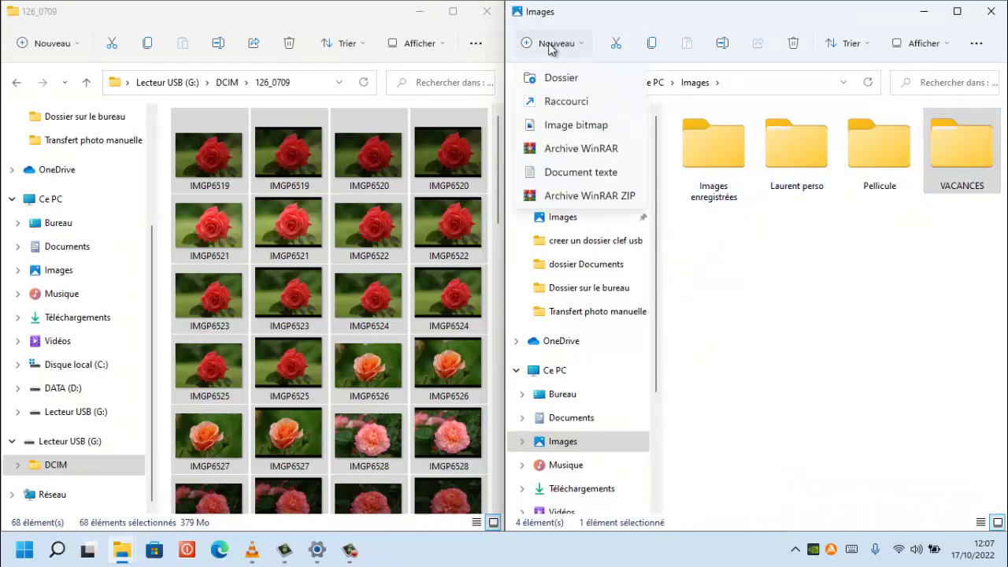
left_click(551, 83)
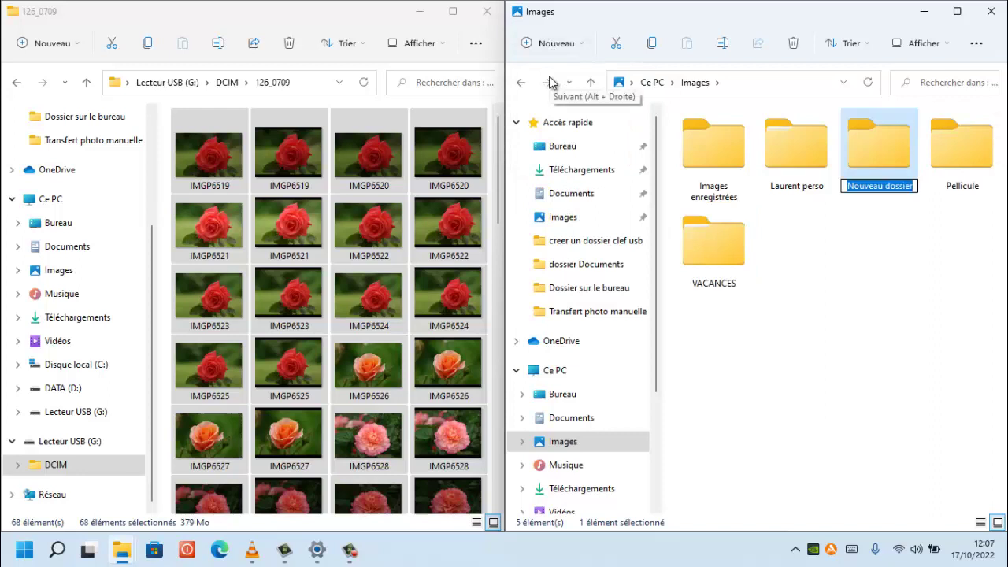
type("PAQUEBO")
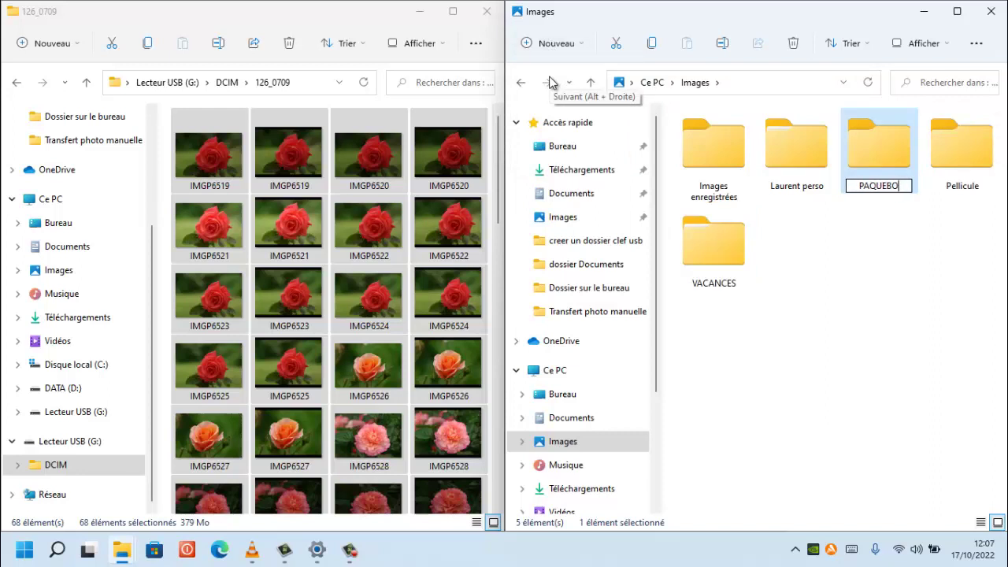
type("T")
key("Return")
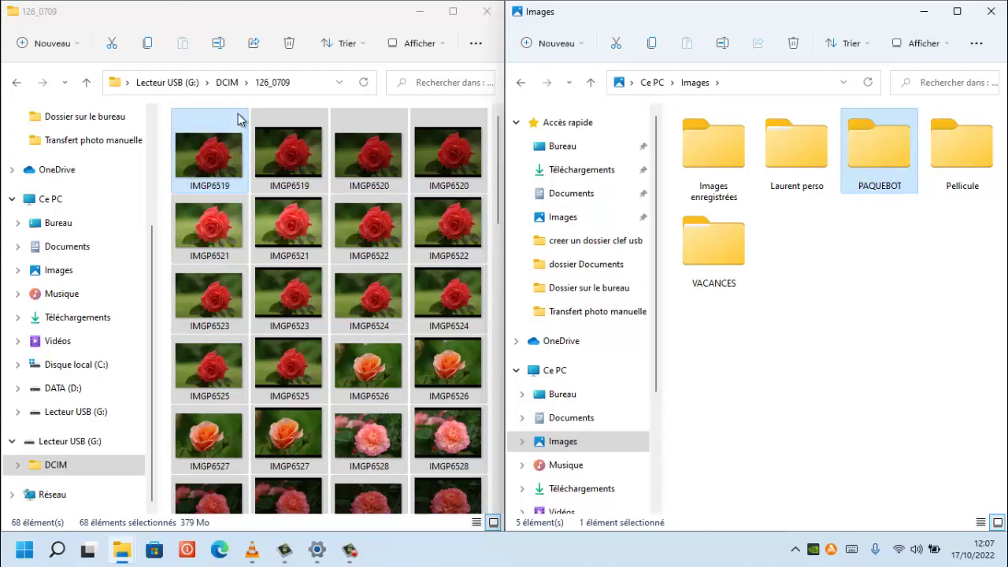
Step: Open the 131_0310 folder in the memory card's DCIM folder and display its files as large icons
left_click(229, 82)
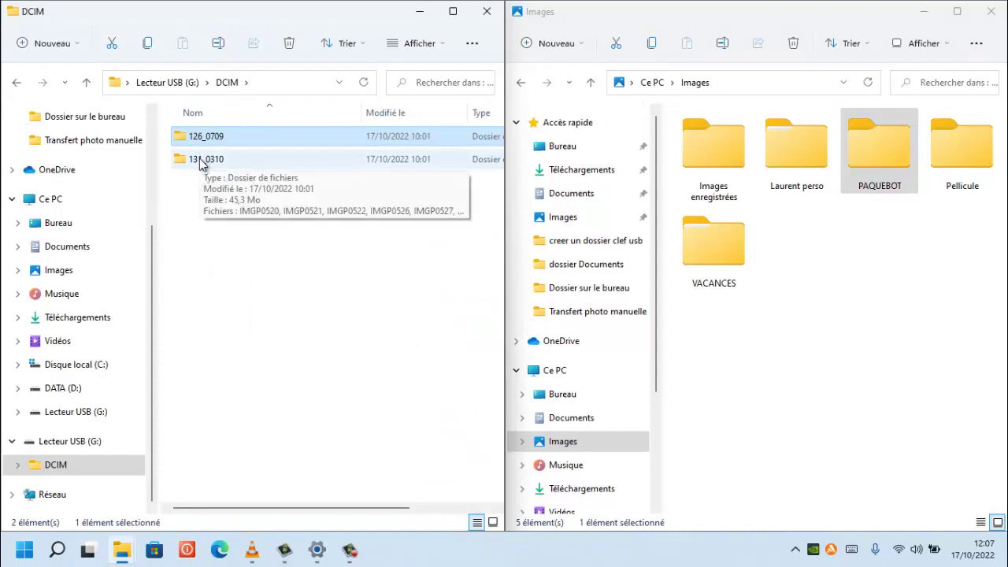
left_click(199, 160)
double_click(199, 161)
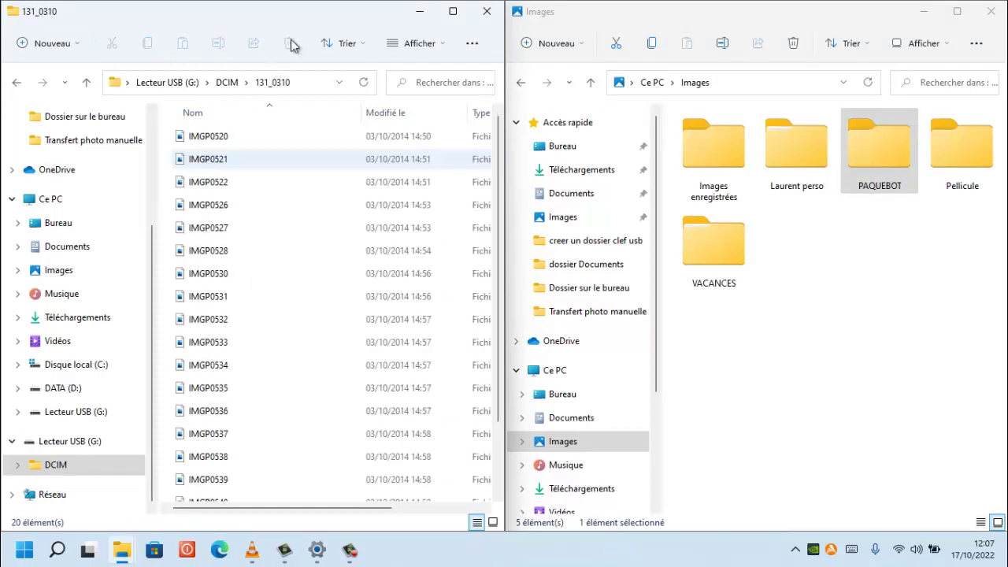
left_click(440, 45)
left_click(425, 101)
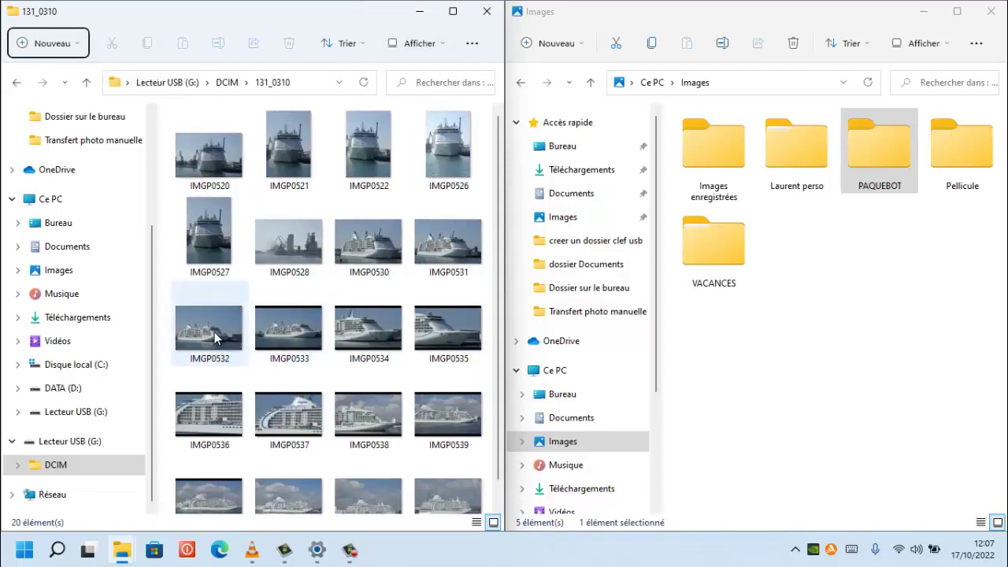
Step: Copy photos IMGP0520, IMGP0530, IMGP0537 and IMGP0543 from 131_0310 into the PAQUEBOT folder, and open PAQUEBOT to check them
left_click(219, 180)
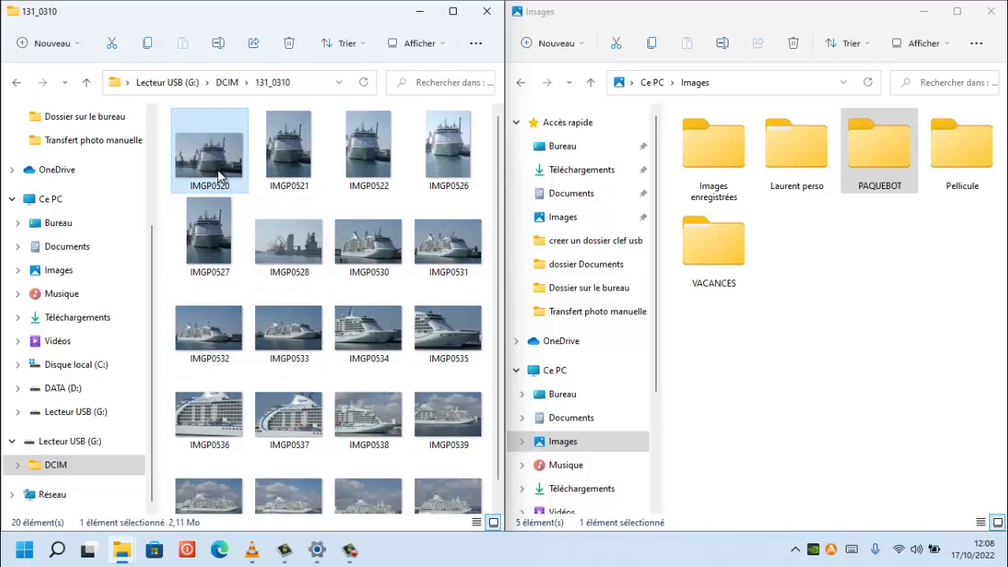
key("ctrl")
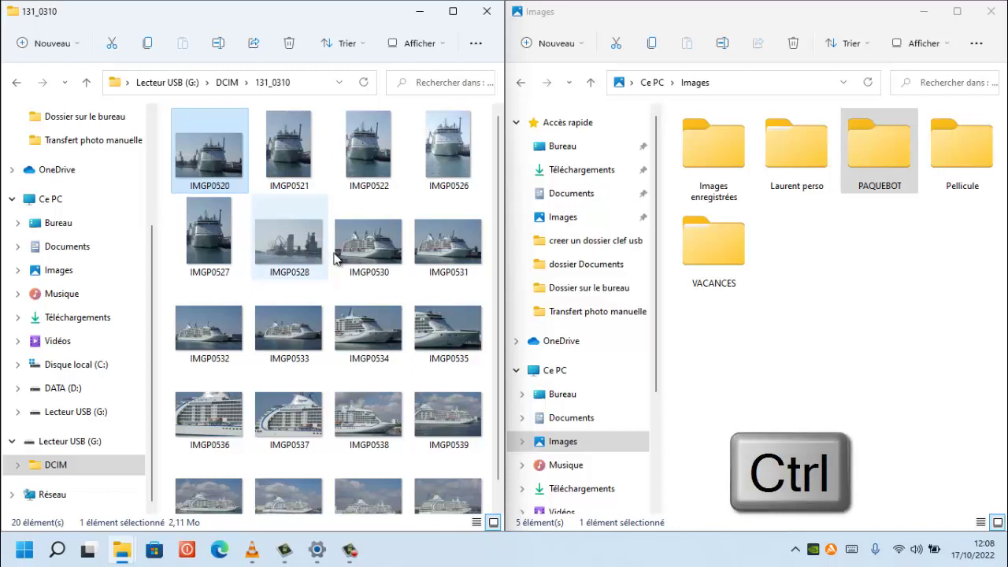
left_click(365, 249, "ctrl")
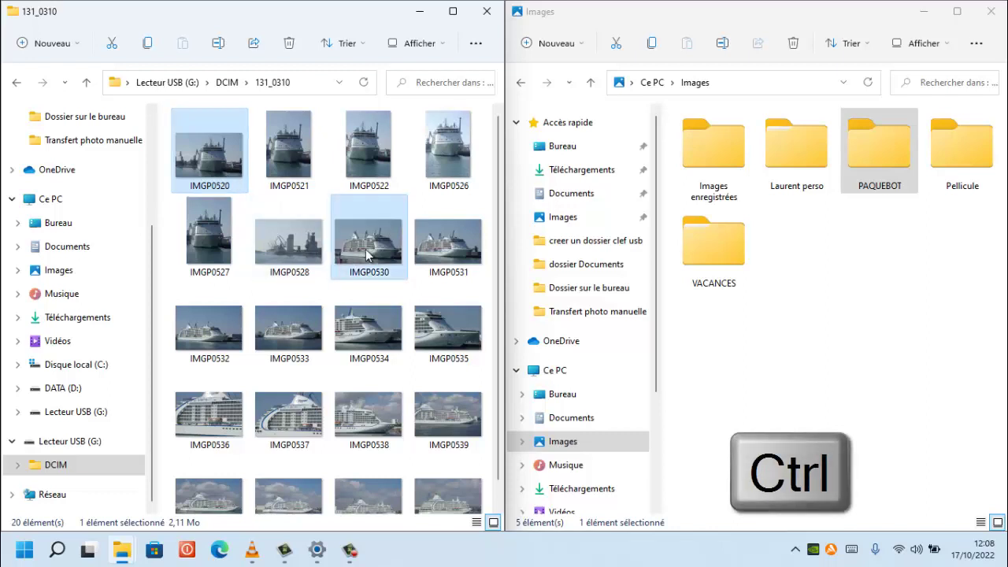
left_click(303, 423, "ctrl")
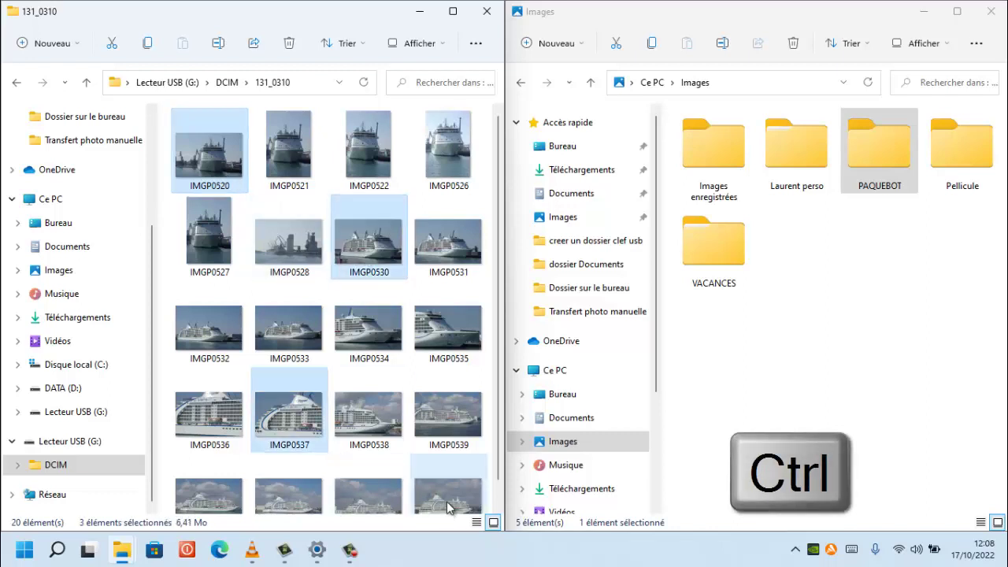
left_click(446, 501, "ctrl")
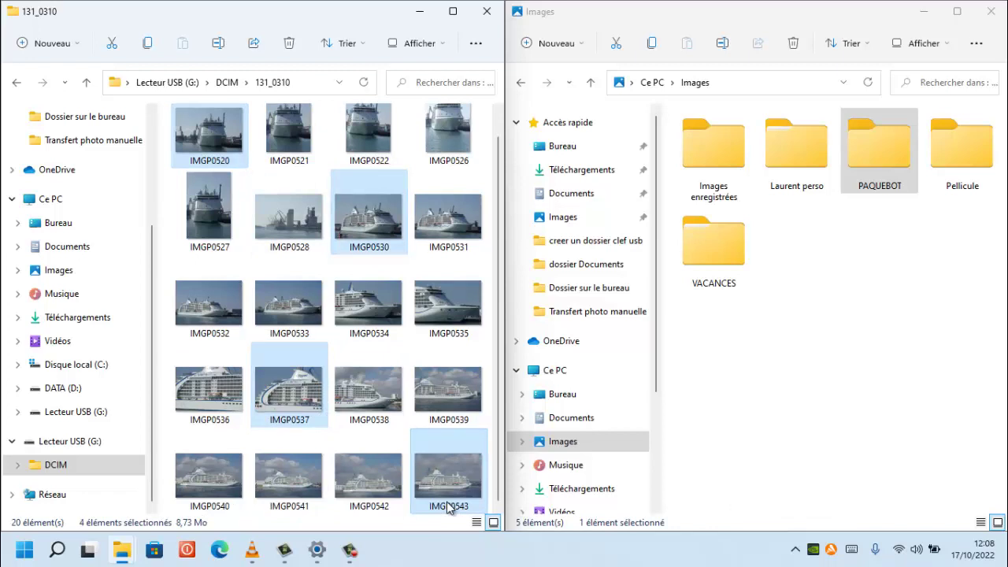
left_click_drag(449, 506, 869, 112)
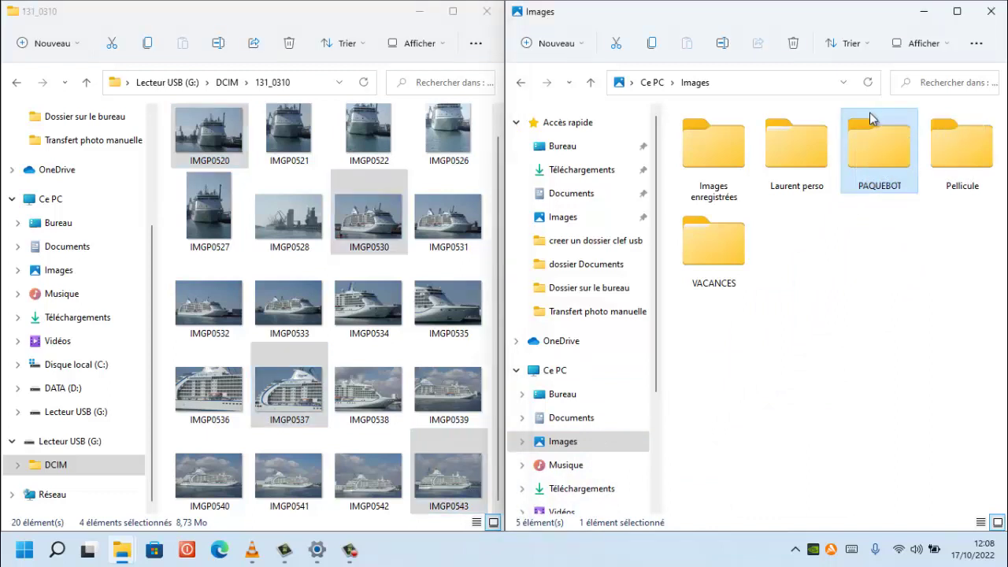
mouse_move(869, 112)
double_click(881, 162)
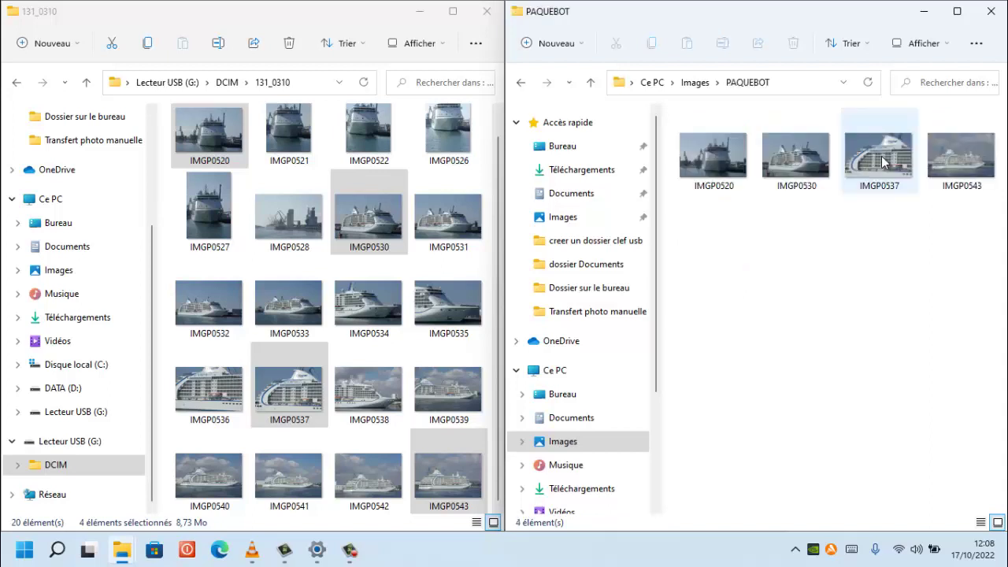